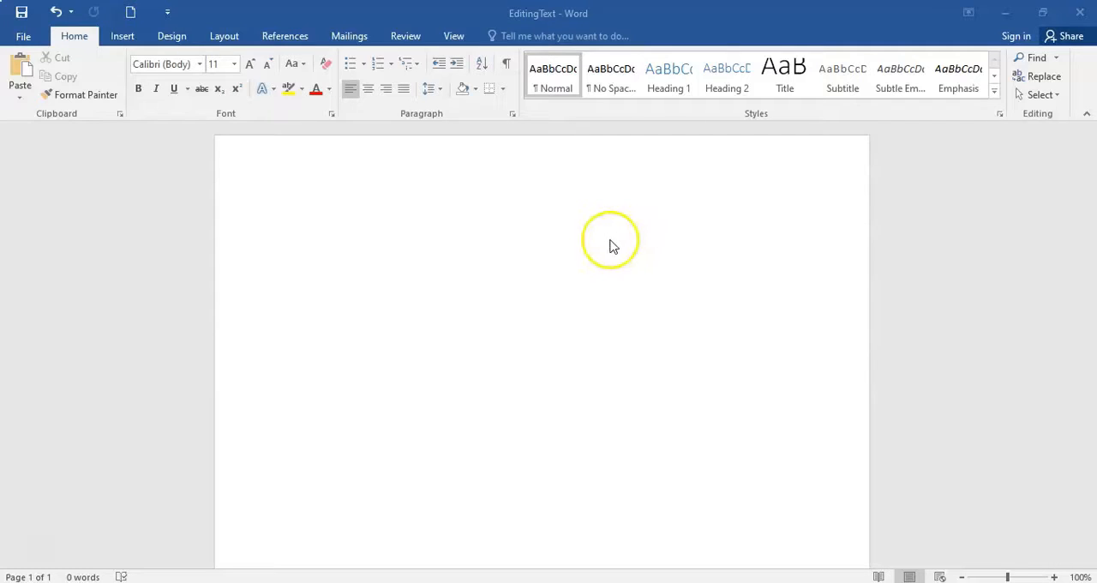
- Enter the sentence "Poudre River Public Libraries." in the blank document and paste the copied paragraph about computers after it
{"action": "left_click", "coordinate": [371, 203]}
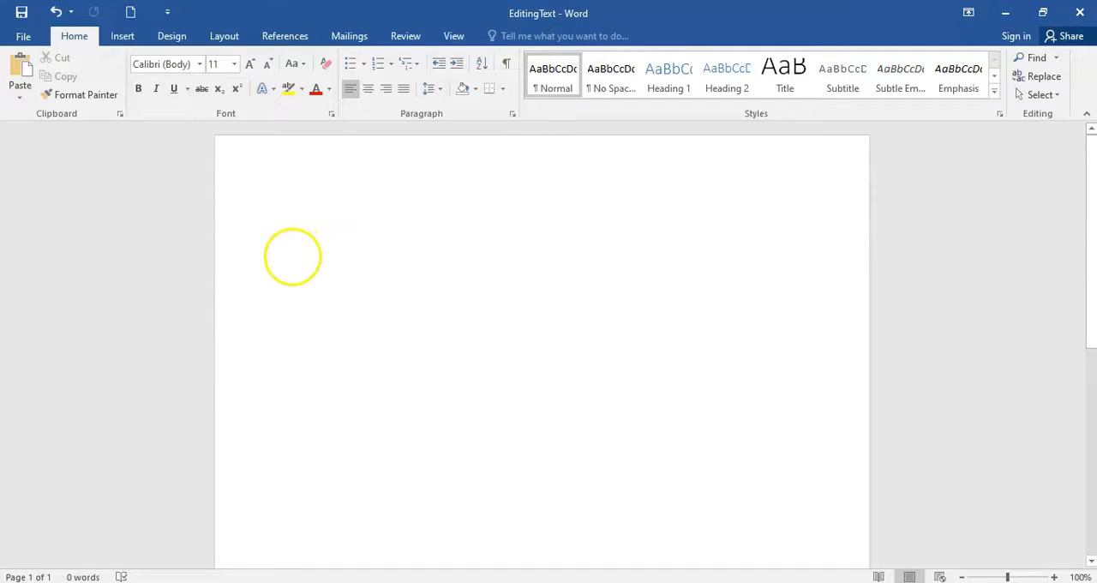
{"action": "type", "text": "Poudre River "}
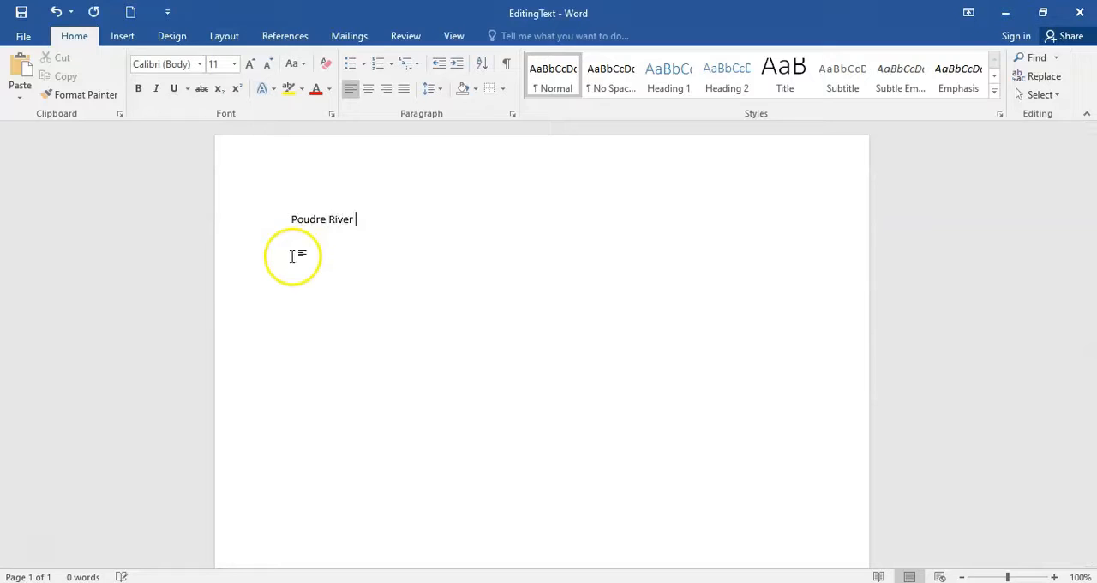
{"action": "type", "text": "Public Libraries."}
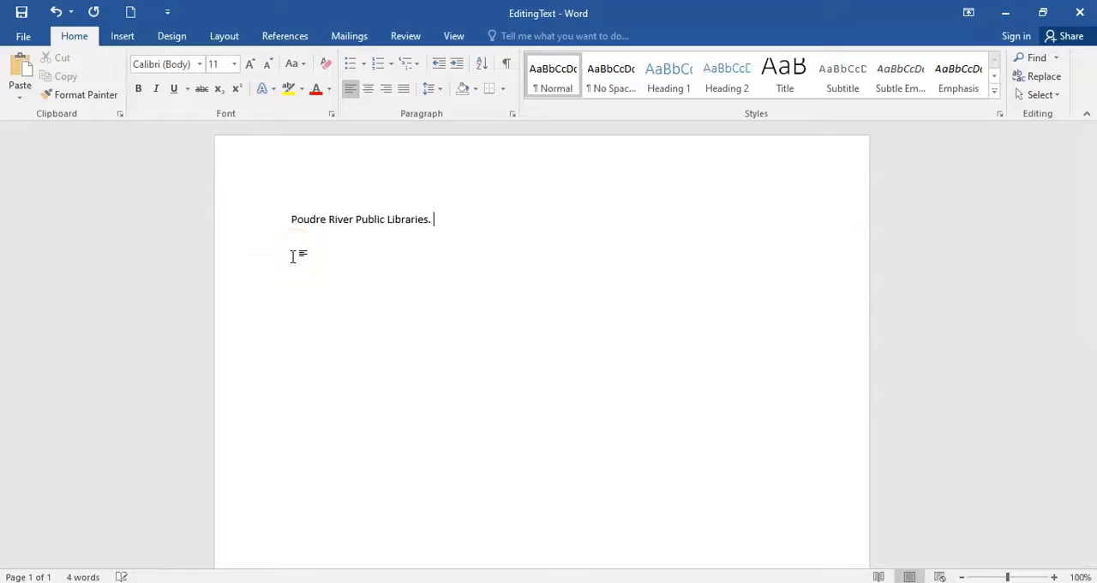
{"action": "type", "text": "A computer is an electronic device that uses data to perform tasks. Common computers include desktop computers, laptops, smartphones, and tablets. The physical parts of the computer are called hardware. Examples of hardware include the mouse, keyboard, and computer chips. The operating instructions that tell the hardware what to do are called software. Examples of software include web browsers, media players, and word processing applications."}
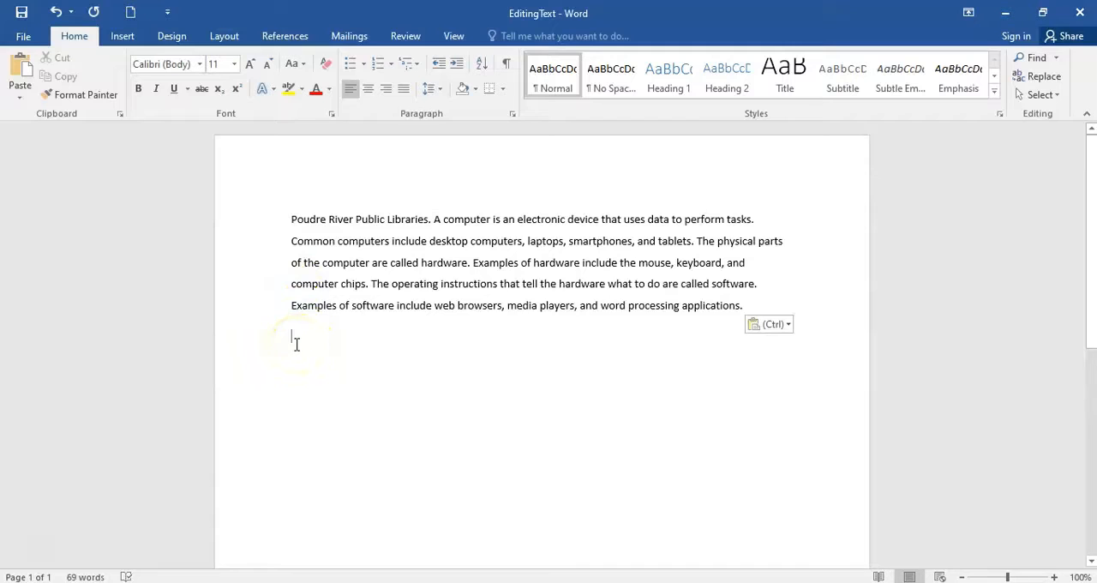
- Set the font size of the opening sentence "Poudre River Public Libraries." to 12
{"action": "left_click", "coordinate": [371, 262]}
{"action": "left_click", "coordinate": [519, 262]}
{"action": "left_click", "coordinate": [430, 219]}
{"action": "left_click_drag", "start_coordinate": [430, 219], "coordinate": [288, 221]}
{"action": "key", "text": "ctrl+c"}
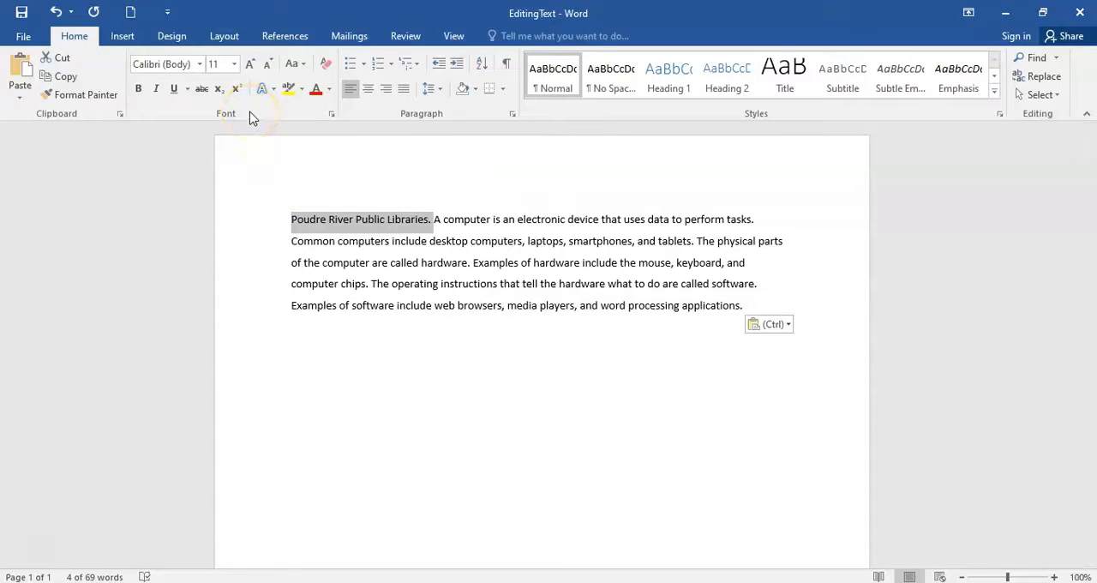
{"action": "left_click", "coordinate": [330, 90]}
{"action": "left_click", "coordinate": [235, 64]}
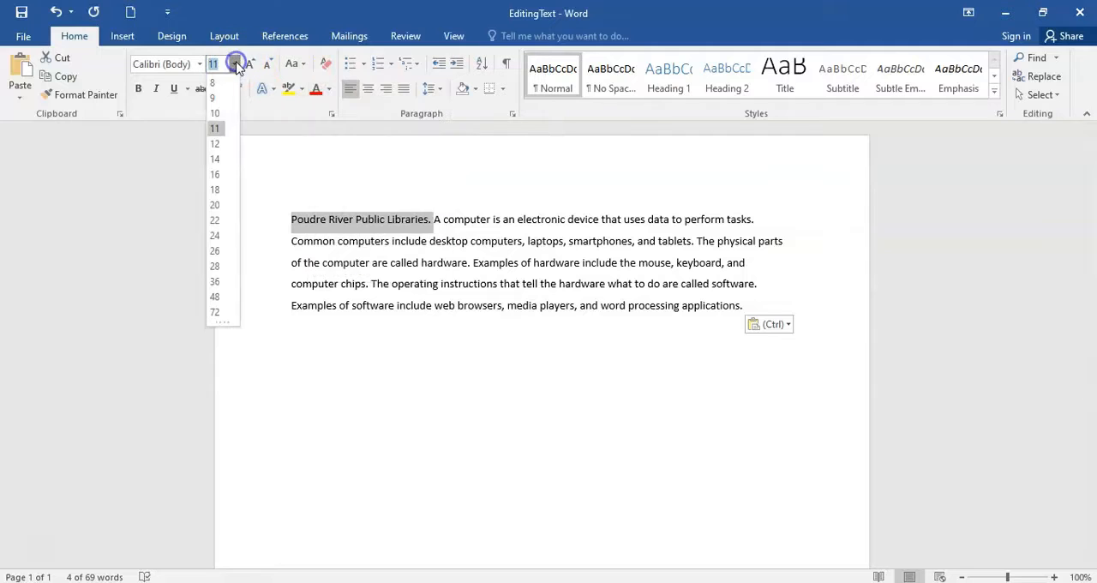
{"action": "left_click", "coordinate": [214, 144]}
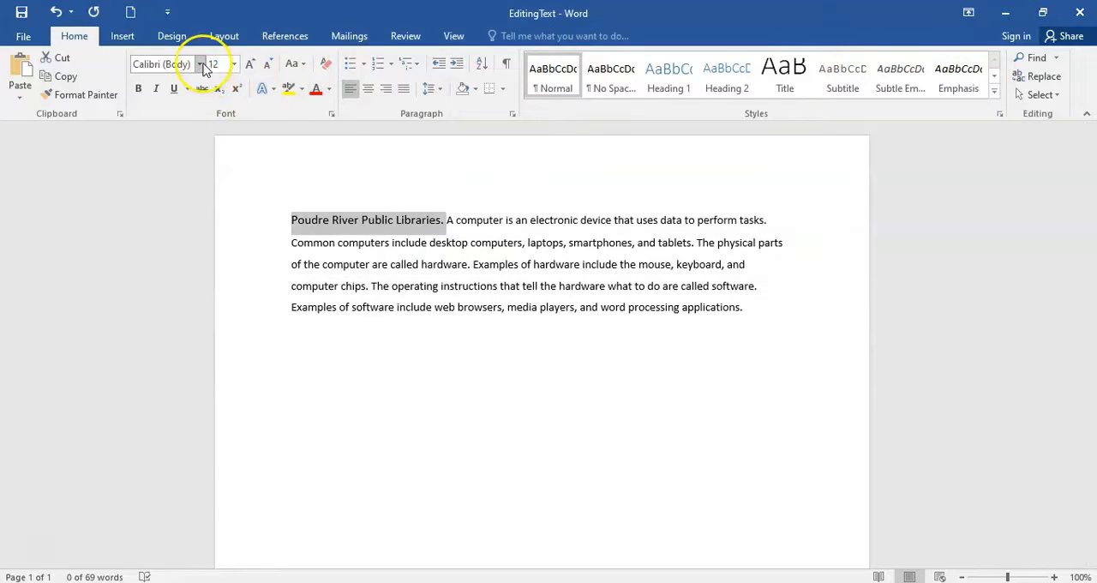
{"action": "left_click", "coordinate": [199, 65]}
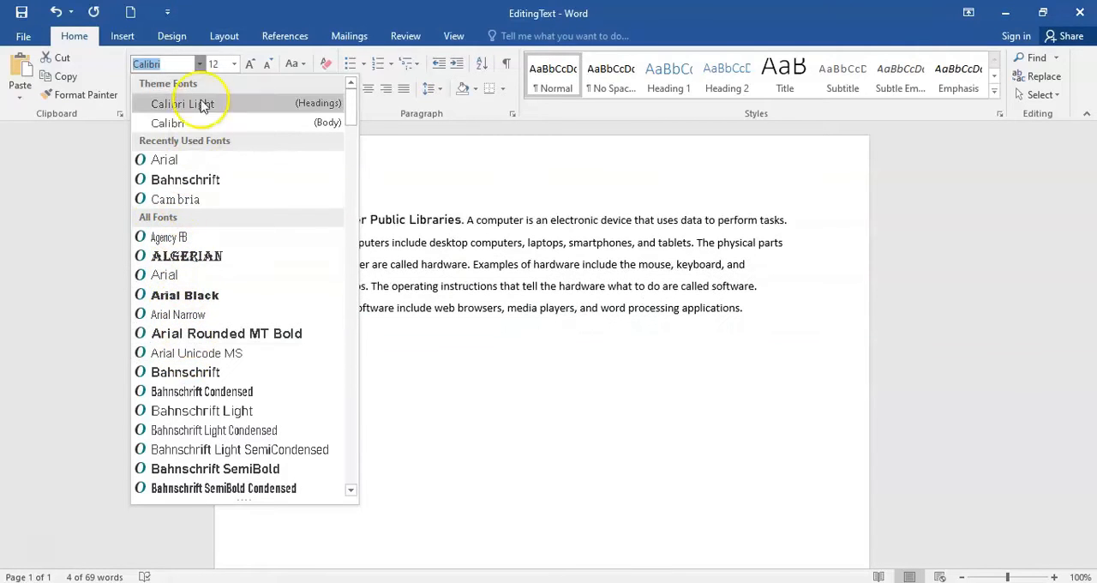
{"action": "left_click", "coordinate": [490, 230]}
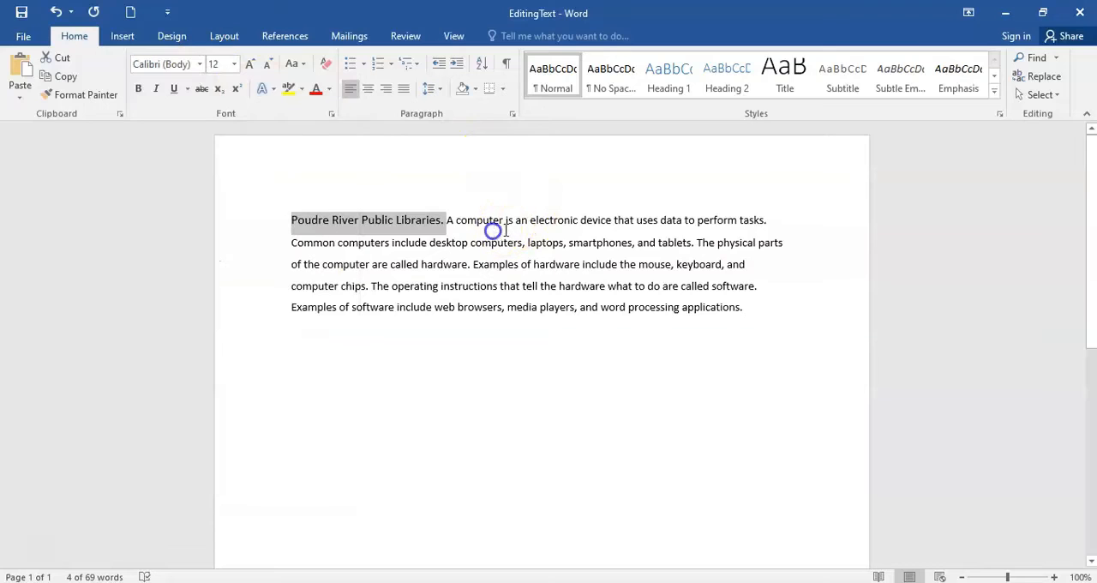
- Cut the opening sentence "Poudre River Public Libraries." and paste it at the end of the paragraph with Keep Source Formatting
{"action": "right_click", "coordinate": [361, 225]}
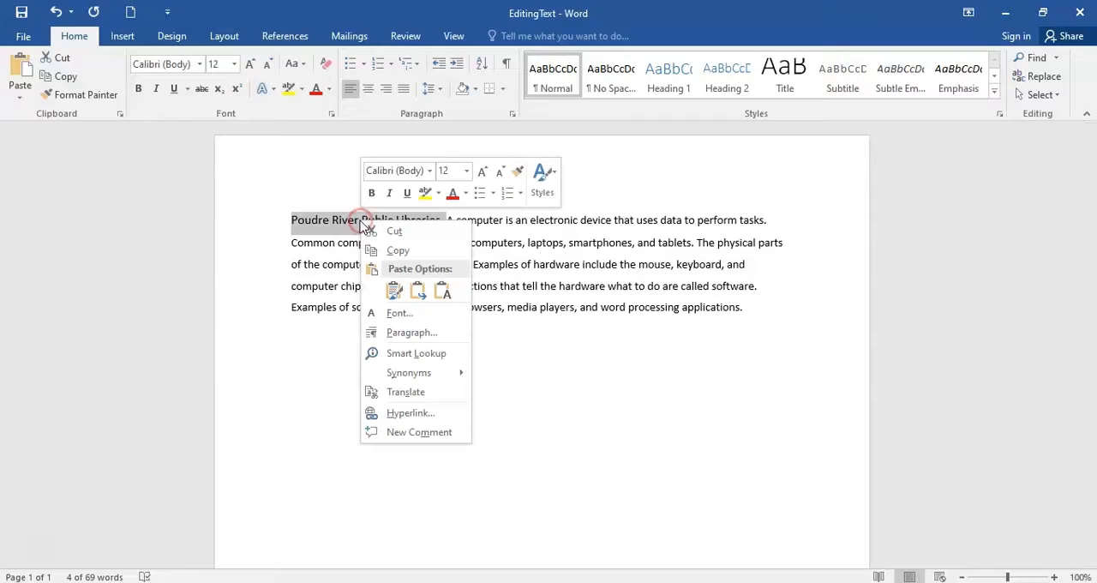
{"action": "left_click", "coordinate": [409, 233]}
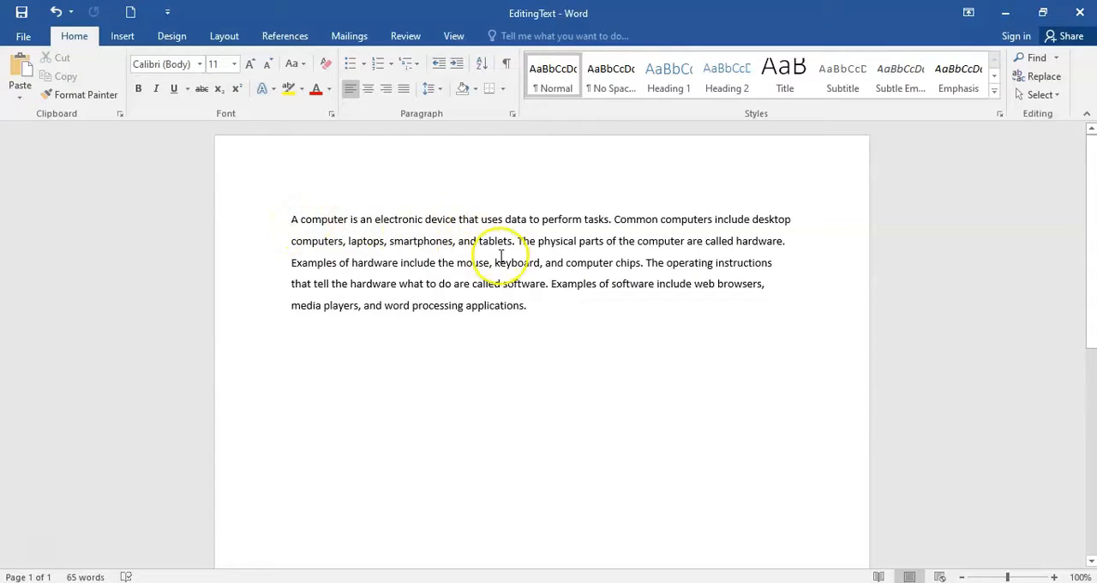
{"action": "left_click", "coordinate": [558, 304]}
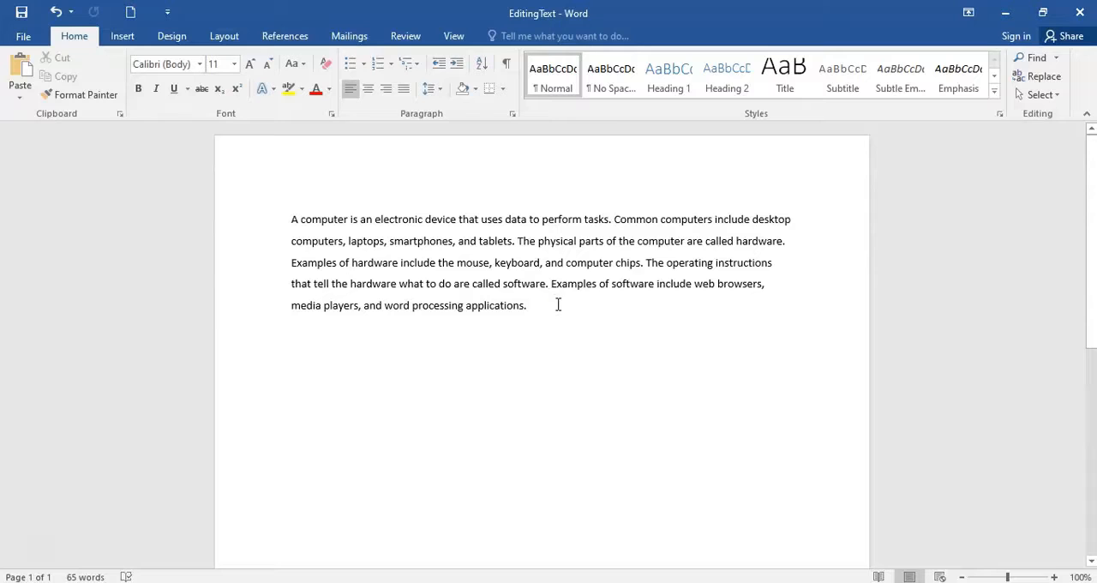
{"action": "right_click", "coordinate": [558, 304]}
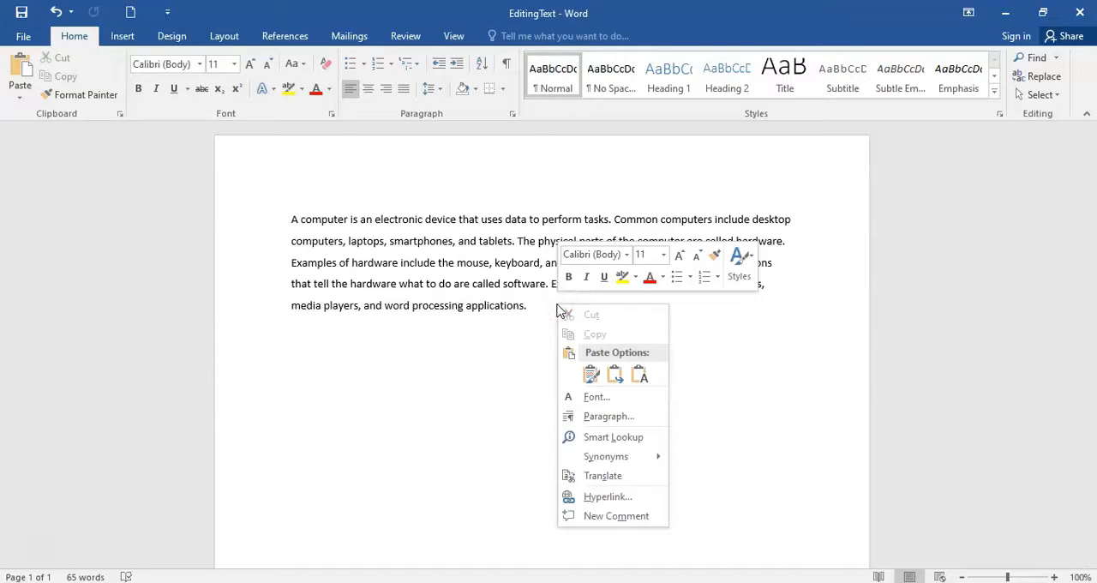
{"action": "left_click", "coordinate": [590, 376]}
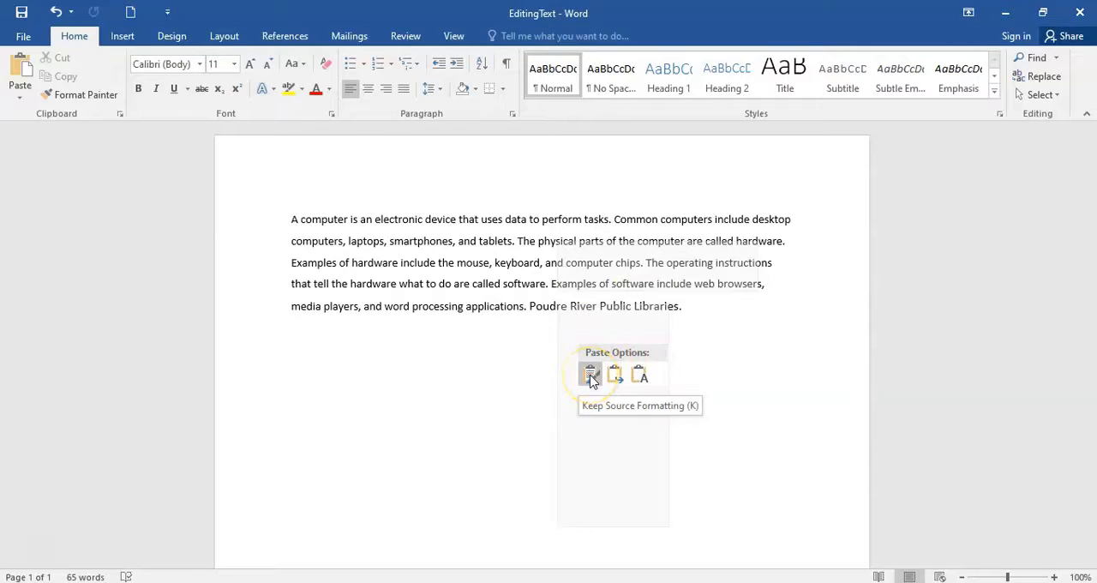
{"action": "left_click", "coordinate": [616, 375]}
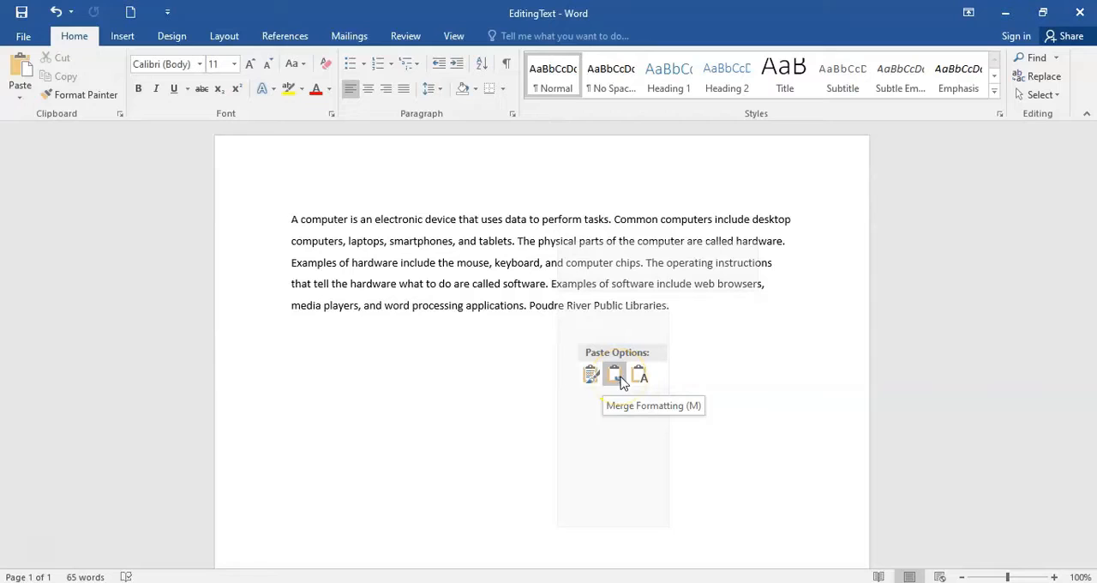
{"action": "left_click", "coordinate": [636, 375]}
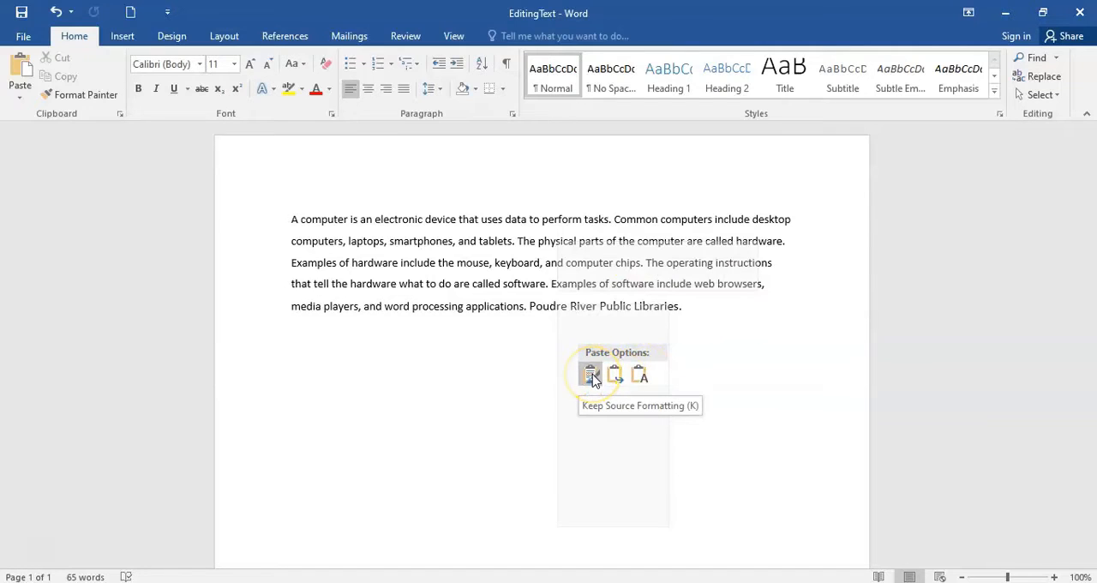
{"action": "left_click", "coordinate": [592, 380]}
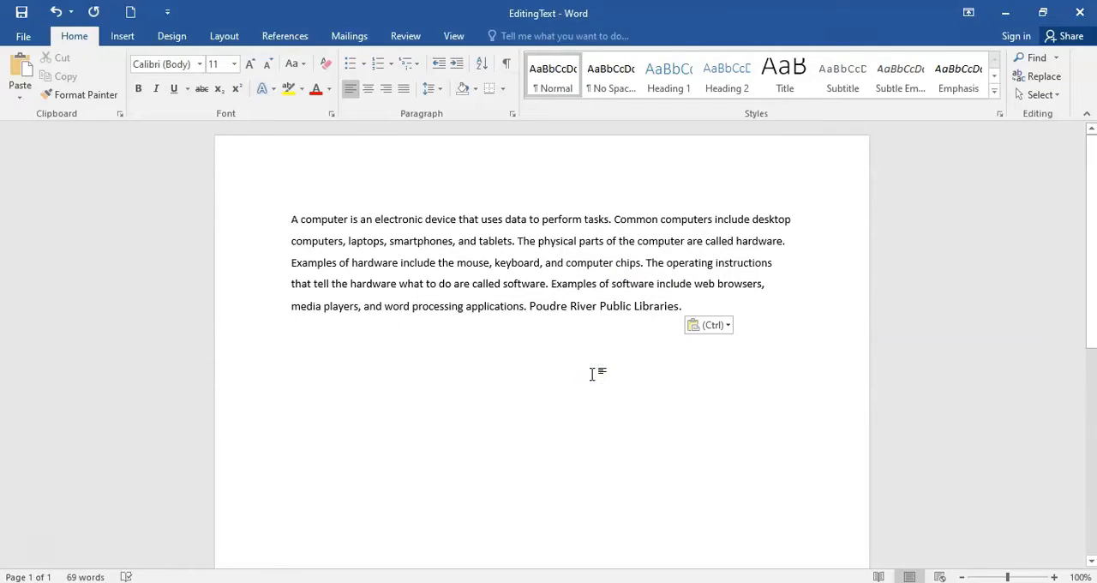
- Copy the closing sentence "Poudre River Public Libraries." and paste it before "A computer is" with Keep Source Formatting
{"action": "left_click", "coordinate": [608, 321]}
{"action": "left_click_drag", "start_coordinate": [683, 306], "coordinate": [529, 305]}
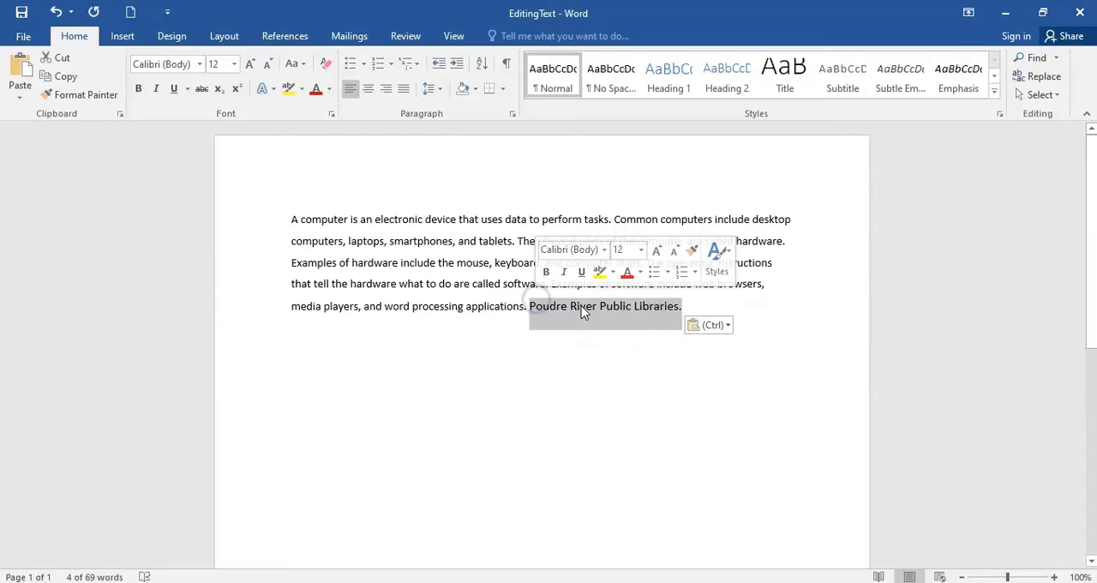
{"action": "right_click", "coordinate": [586, 312]}
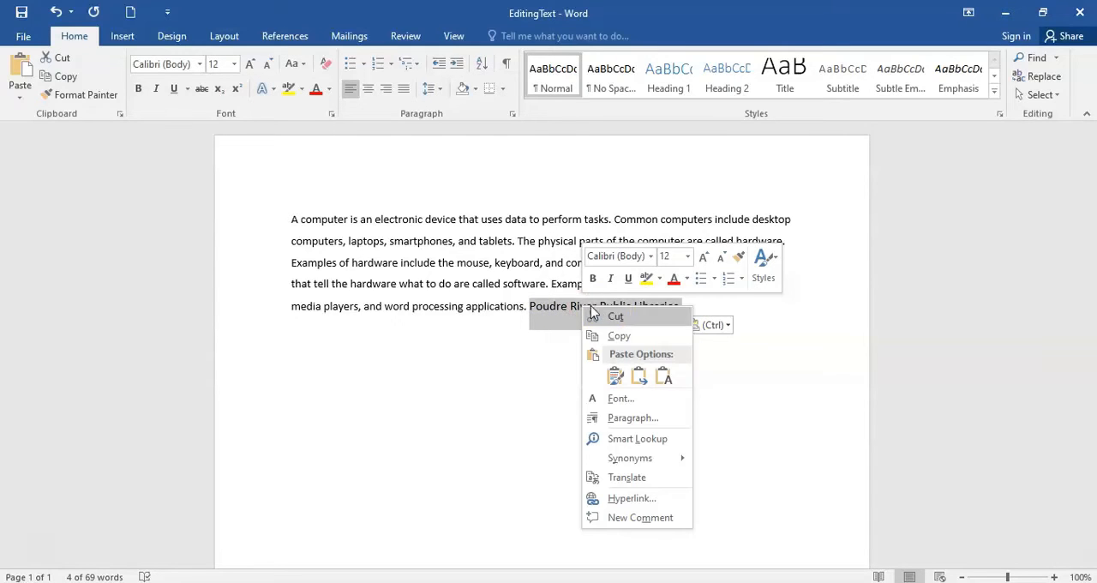
{"action": "left_click", "coordinate": [652, 335]}
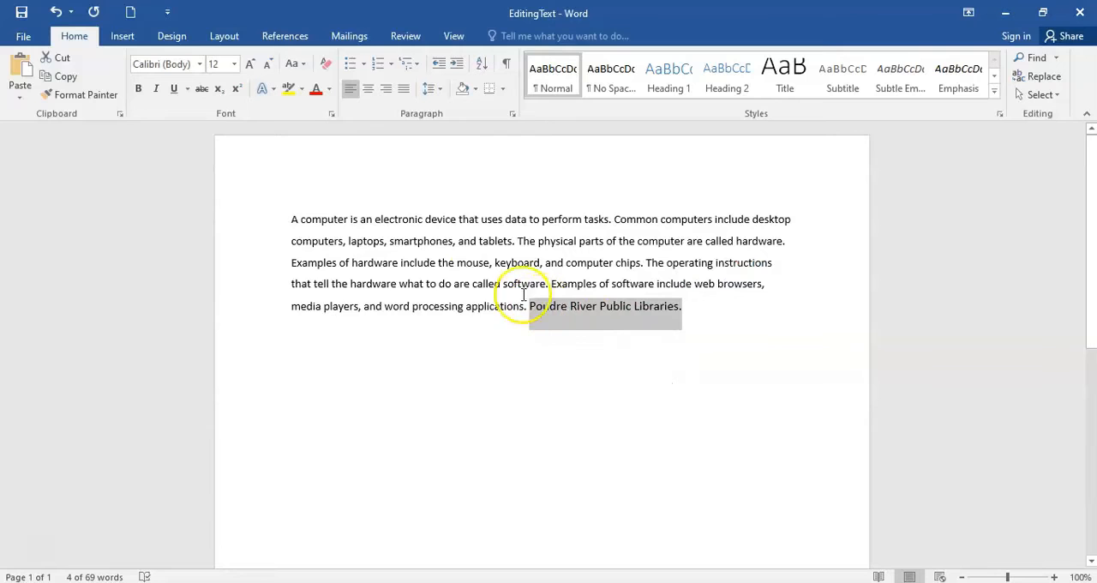
{"action": "left_click", "coordinate": [286, 219]}
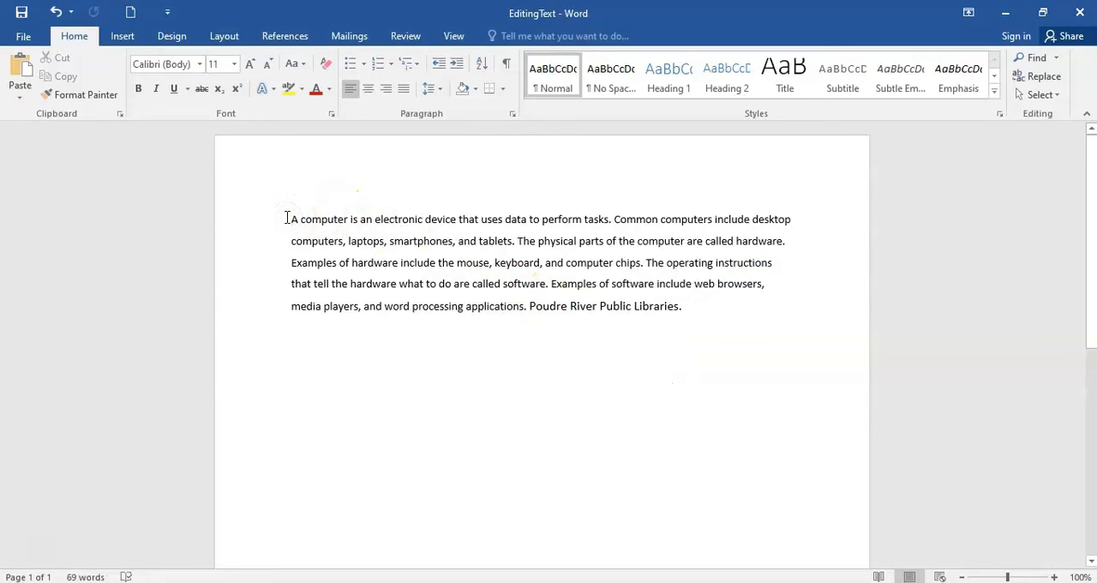
{"action": "right_click", "coordinate": [287, 219]}
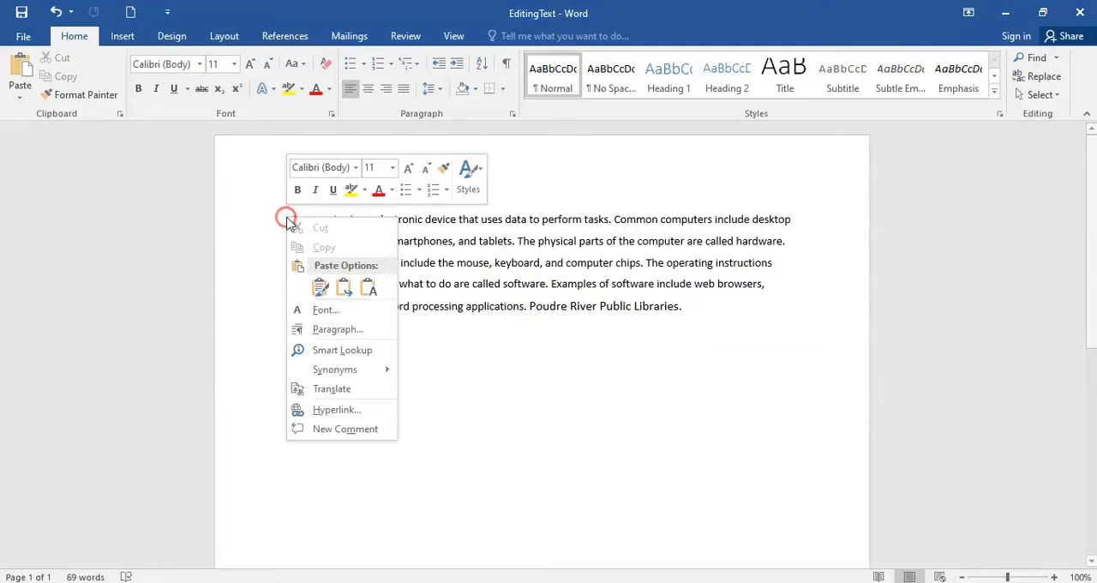
{"action": "left_click", "coordinate": [319, 288]}
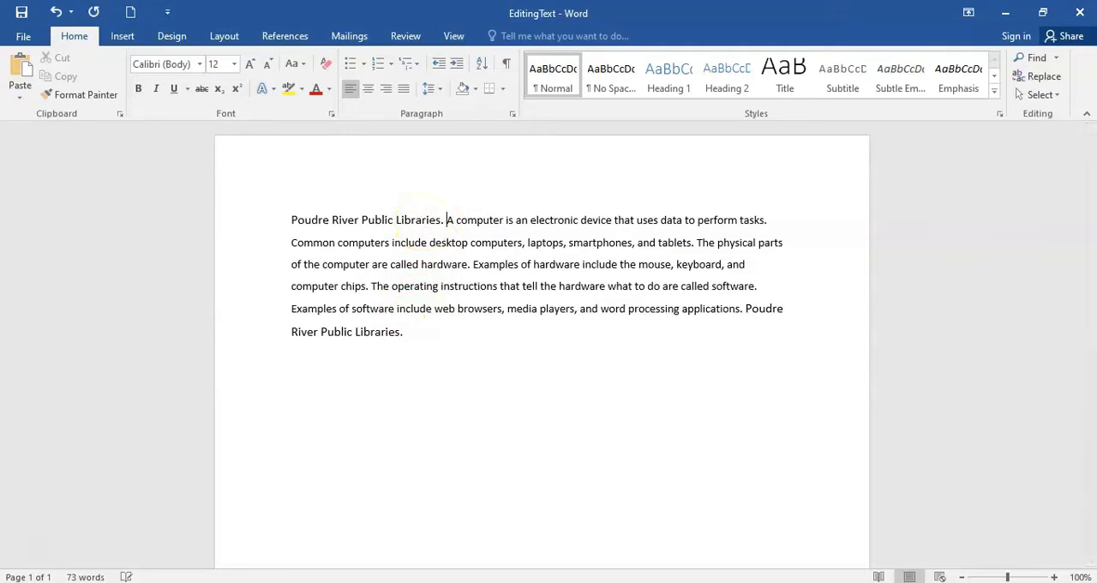
- Add three separate lines below the paragraph: "Copy = Ctrl + C", "Cut = Ctrl + X" and "Paste = Ctrl + P"
{"action": "left_click", "coordinate": [417, 338]}
{"action": "key", "text": "Return"}
{"action": "type", "text": "Co"}
{"action": "type", "text": "py = Ctrl + C "}
{"action": "type", "text": "Cu"}
{"action": "type", "text": "t = Ctrl + X"}
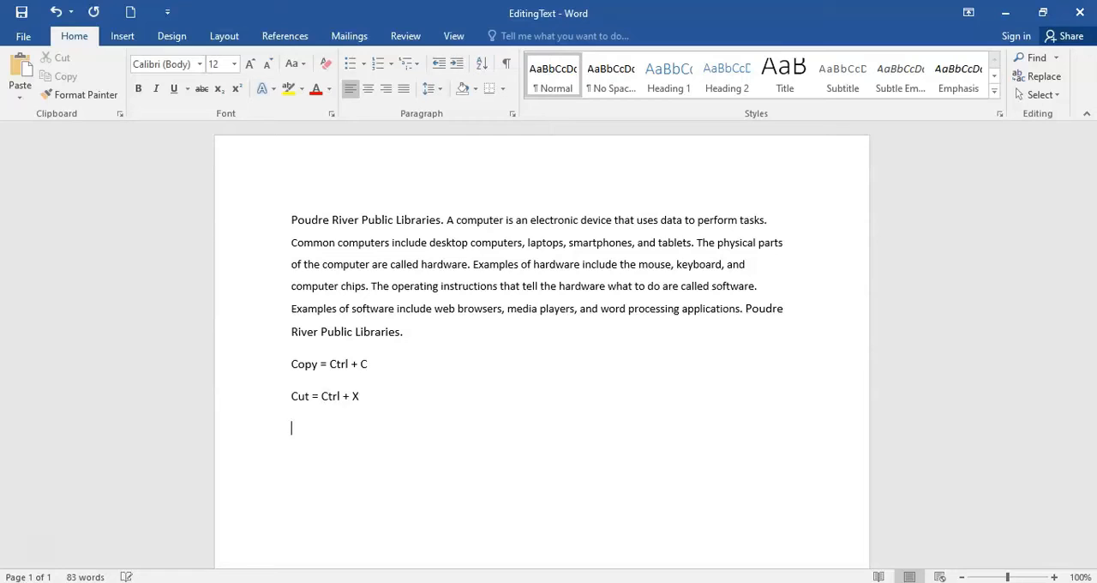
{"action": "key", "text": "Return"}
{"action": "type", "text": "Paste = Ctrl + P"}
{"action": "left_click", "coordinate": [395, 435]}
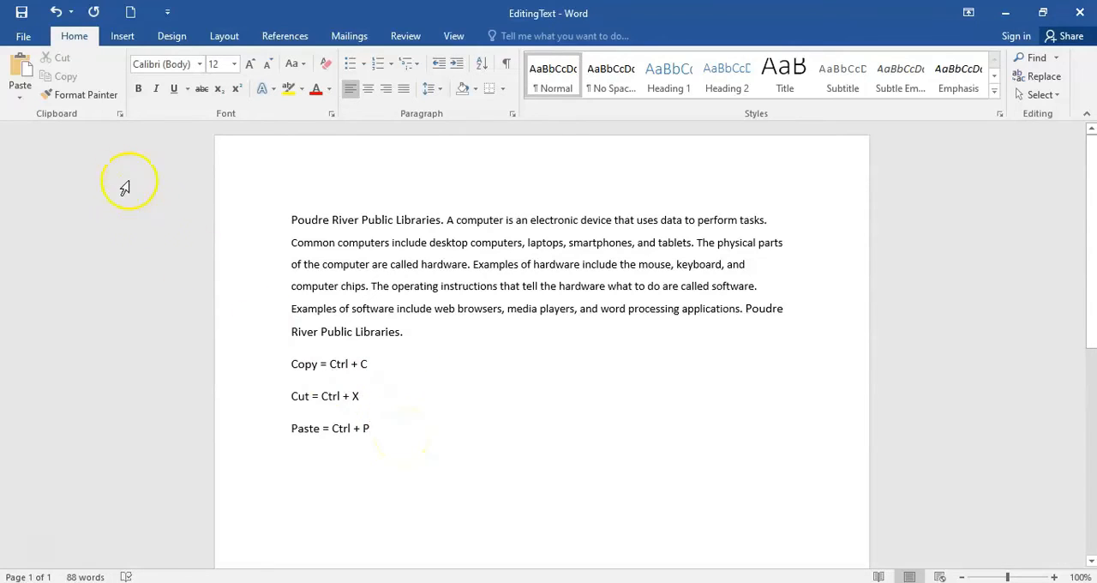
- Delete the three shortcut lines for copy, cut and paste below the paragraph
{"action": "left_click_drag", "start_coordinate": [432, 452], "coordinate": [293, 370]}
{"action": "key", "text": "Delete"}
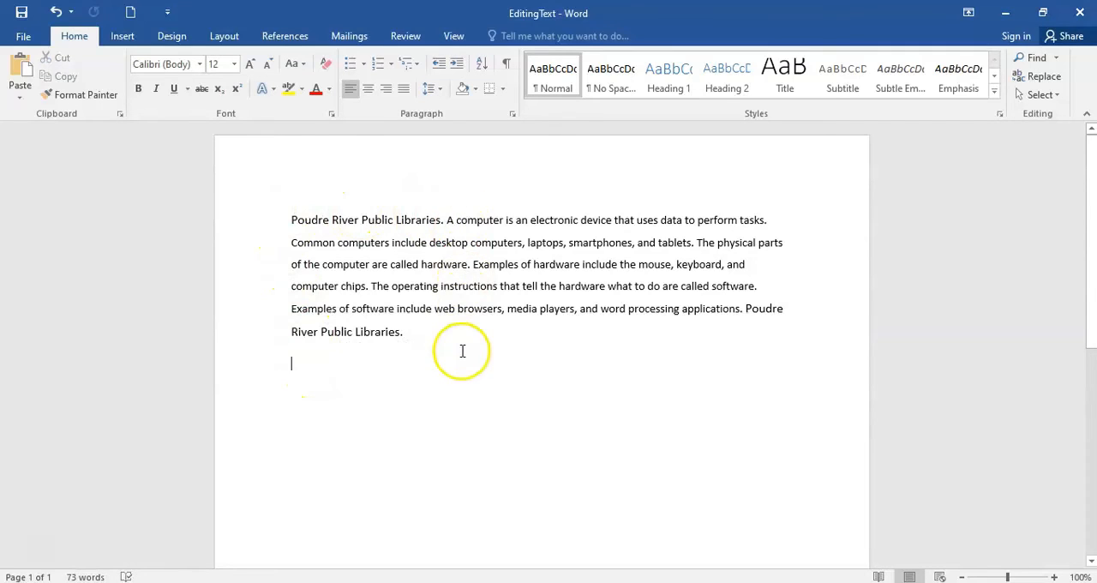
- Cycle the whole paragraph through centred and right alignment back to left alignment, and set its line spacing to 2.0
{"action": "left_click_drag", "start_coordinate": [434, 335], "coordinate": [284, 225]}
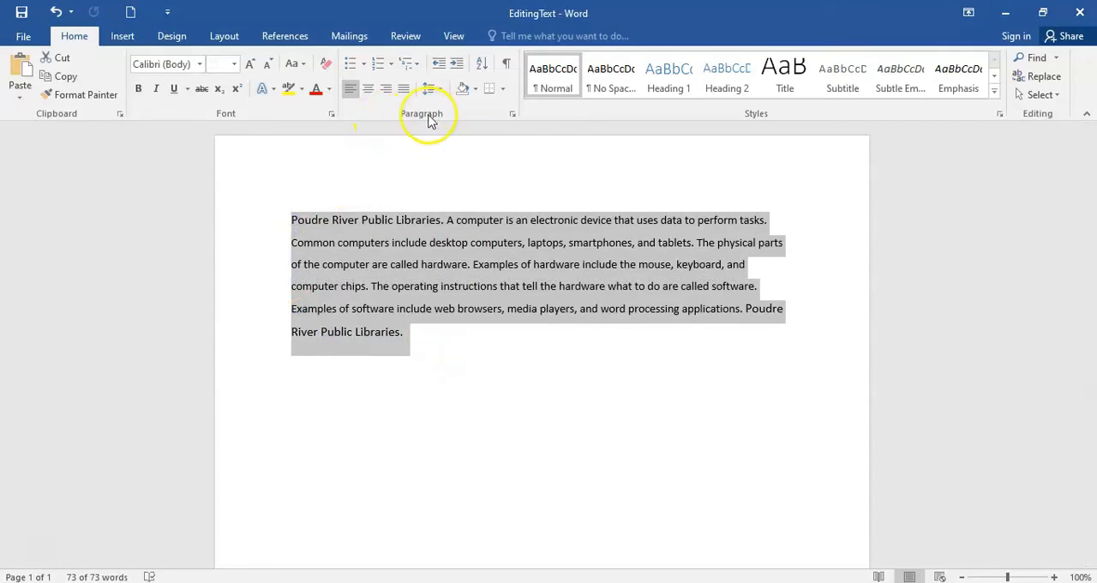
{"action": "left_click", "coordinate": [369, 91]}
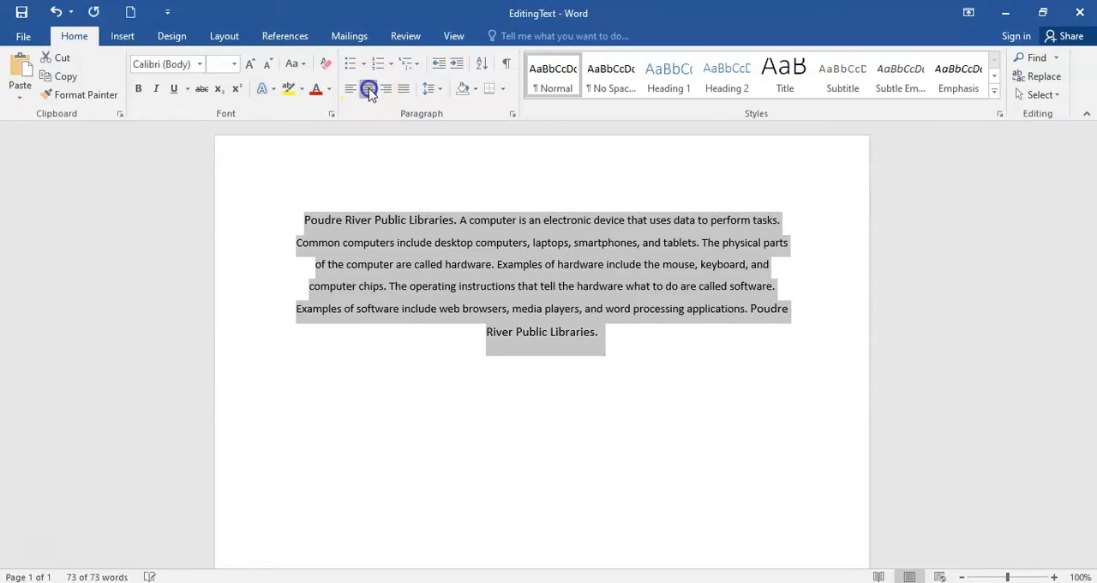
{"action": "left_click", "coordinate": [386, 90]}
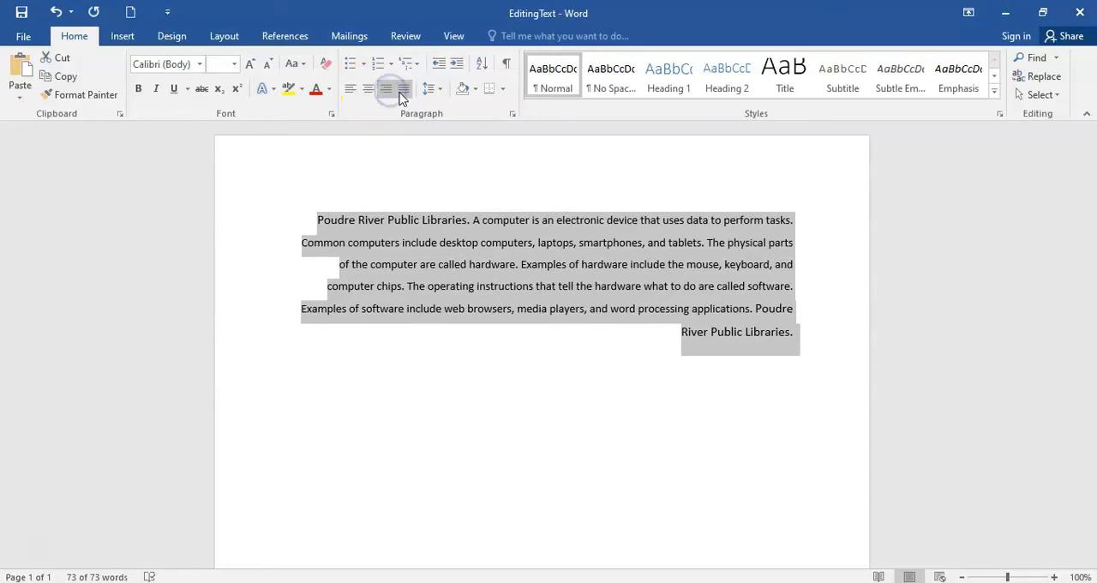
{"action": "left_click", "coordinate": [350, 90]}
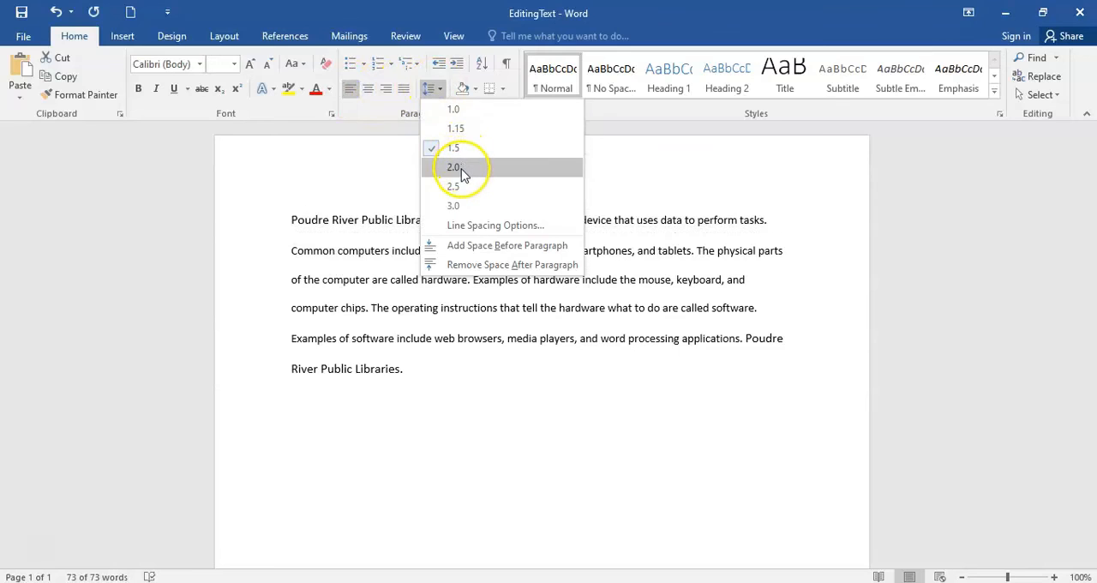
{"action": "left_click", "coordinate": [462, 170]}
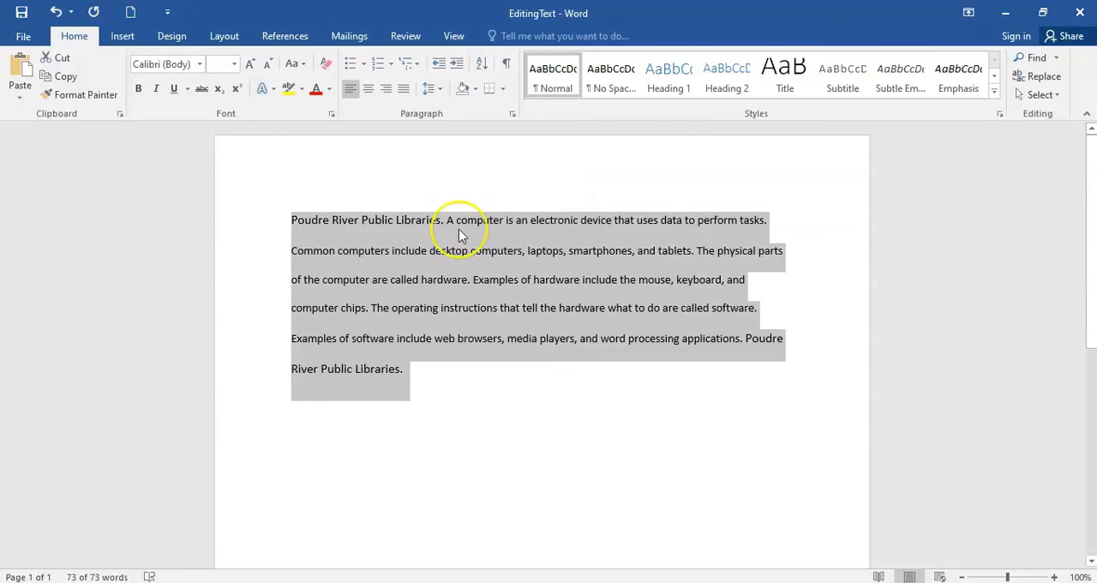
{"action": "left_click", "coordinate": [420, 374]}
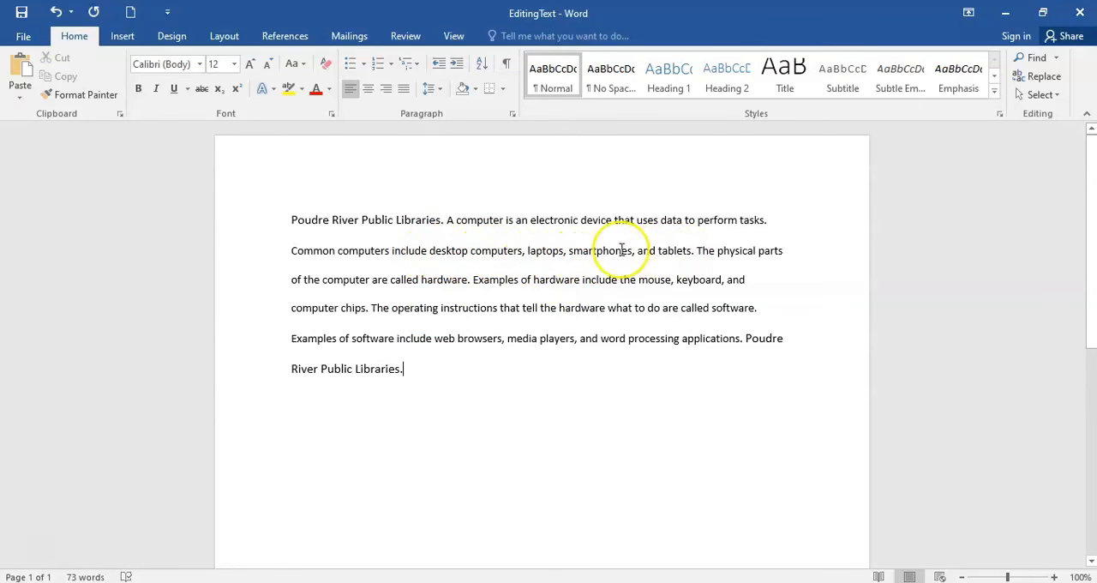
- Break the computer examples onto separate lines: "desktop computers,", "laptops,", "smartphones, and" and "tablets.", with the remaining text starting its own paragraph
{"action": "left_click", "coordinate": [430, 251]}
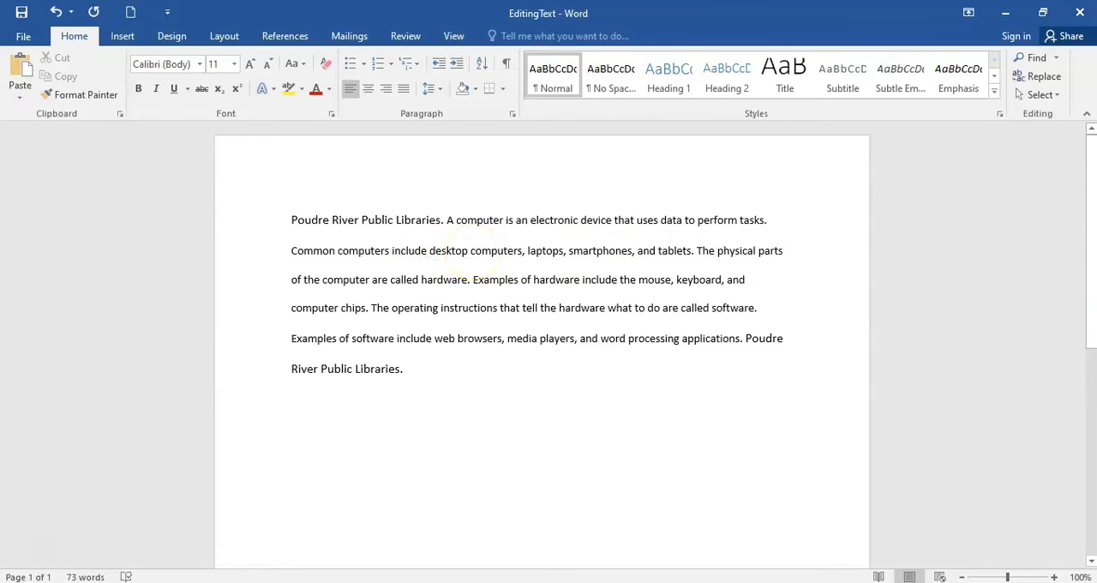
{"action": "key", "text": "Return"}
{"action": "left_click", "coordinate": [389, 289]}
{"action": "key", "text": "Return"}
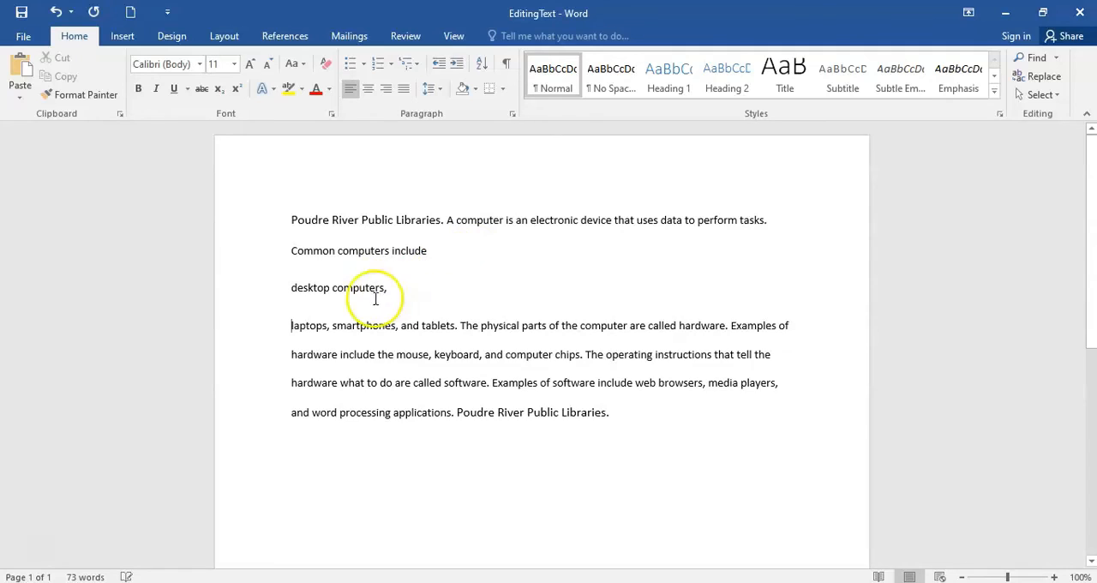
{"action": "left_click", "coordinate": [330, 326]}
{"action": "key", "text": "Return"}
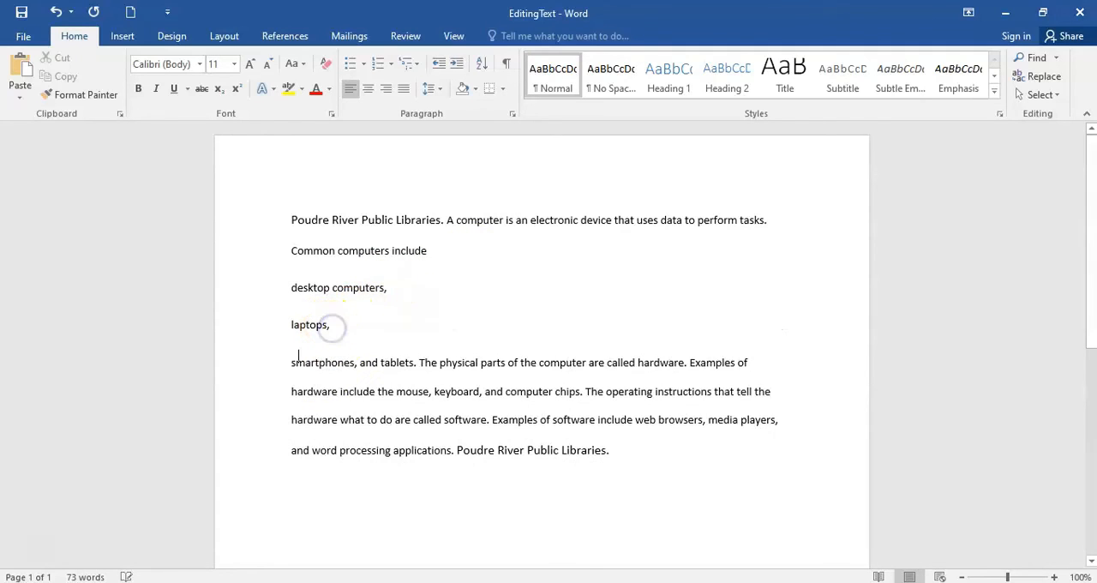
{"action": "left_click", "coordinate": [379, 362]}
{"action": "key", "text": "Return"}
{"action": "left_click", "coordinate": [329, 400]}
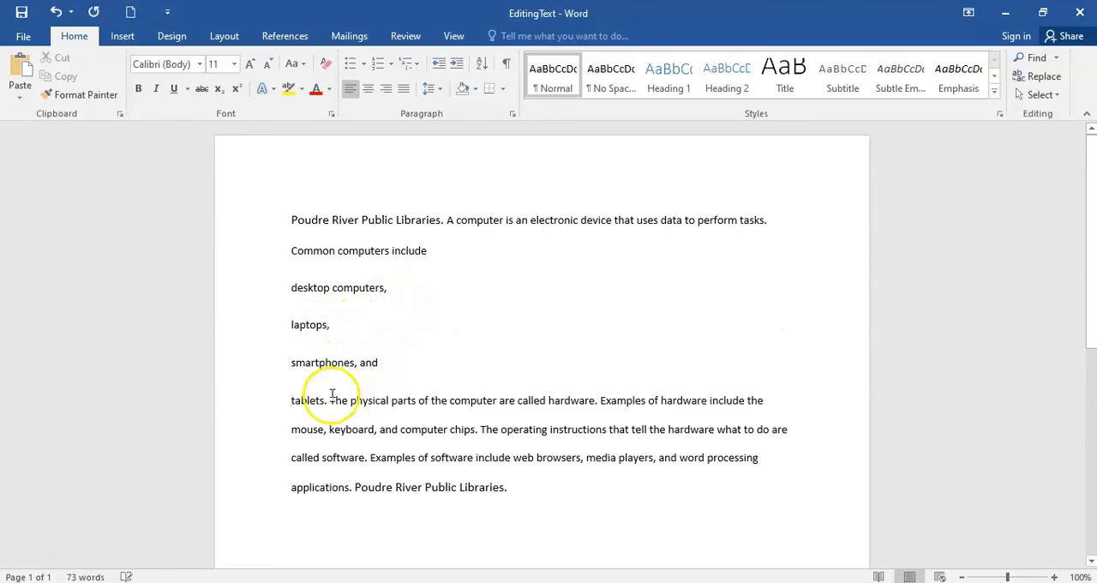
{"action": "key", "text": "Return"}
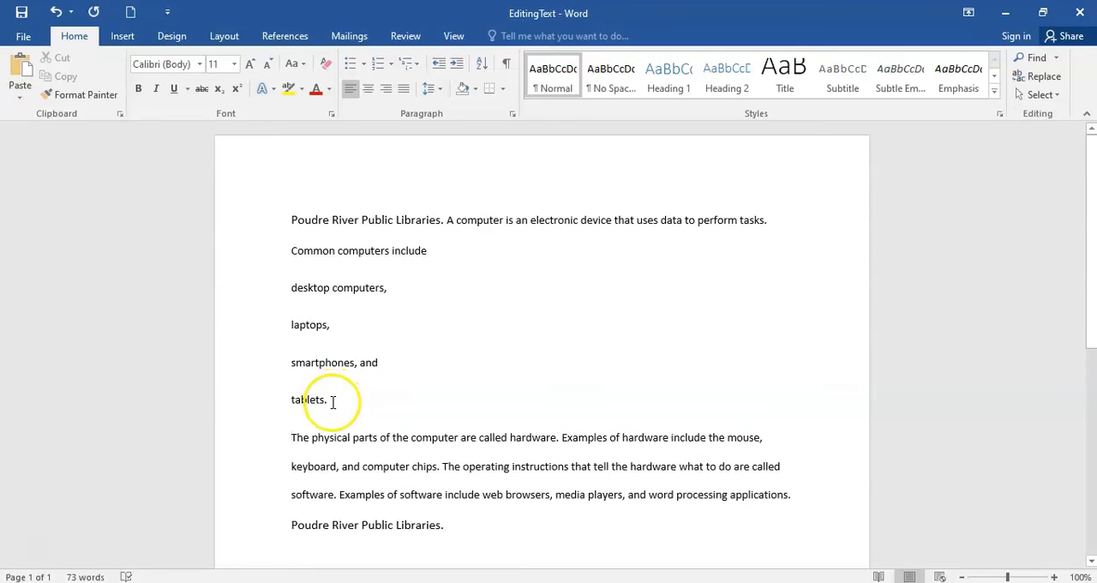
- Turn the four lines from "desktop computers," to "tablets." into a bulleted list with the four-diamond bullet symbol
{"action": "left_click_drag", "start_coordinate": [329, 399], "coordinate": [293, 293]}
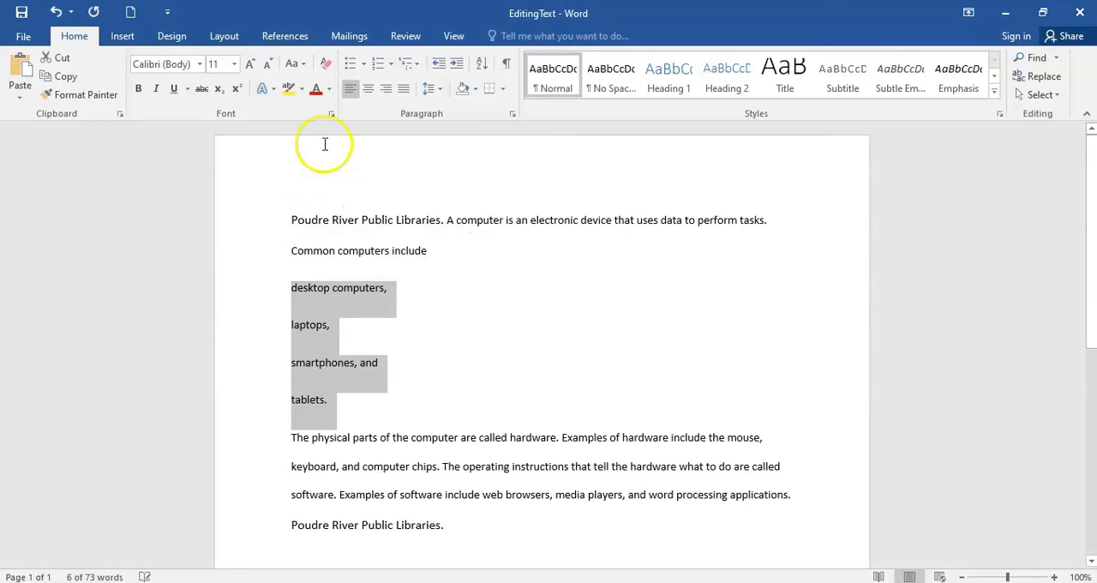
{"action": "left_click", "coordinate": [349, 70]}
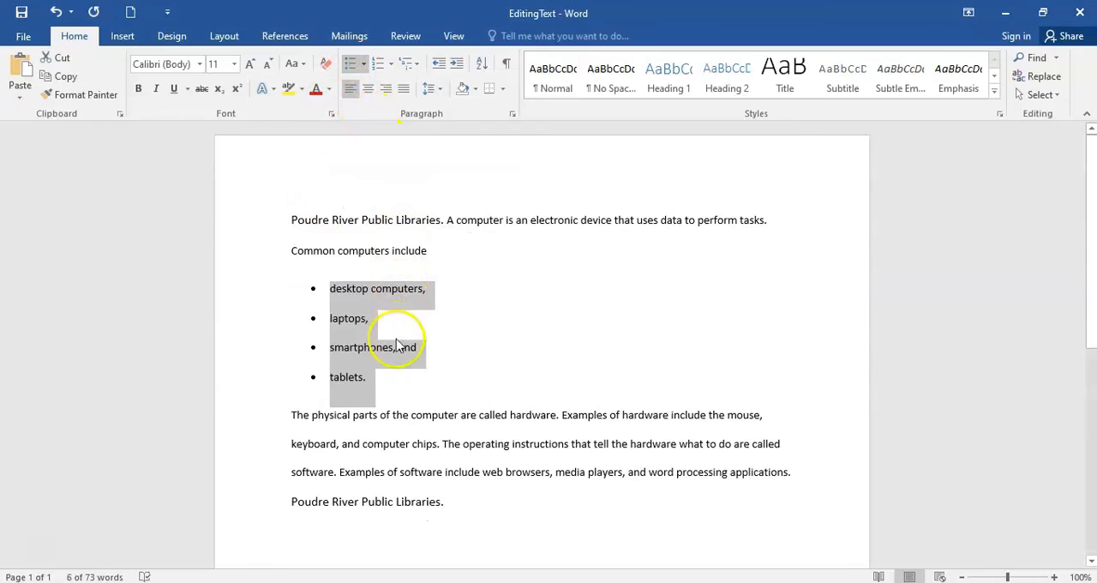
{"action": "left_click", "coordinate": [389, 70]}
{"action": "left_click", "coordinate": [364, 66]}
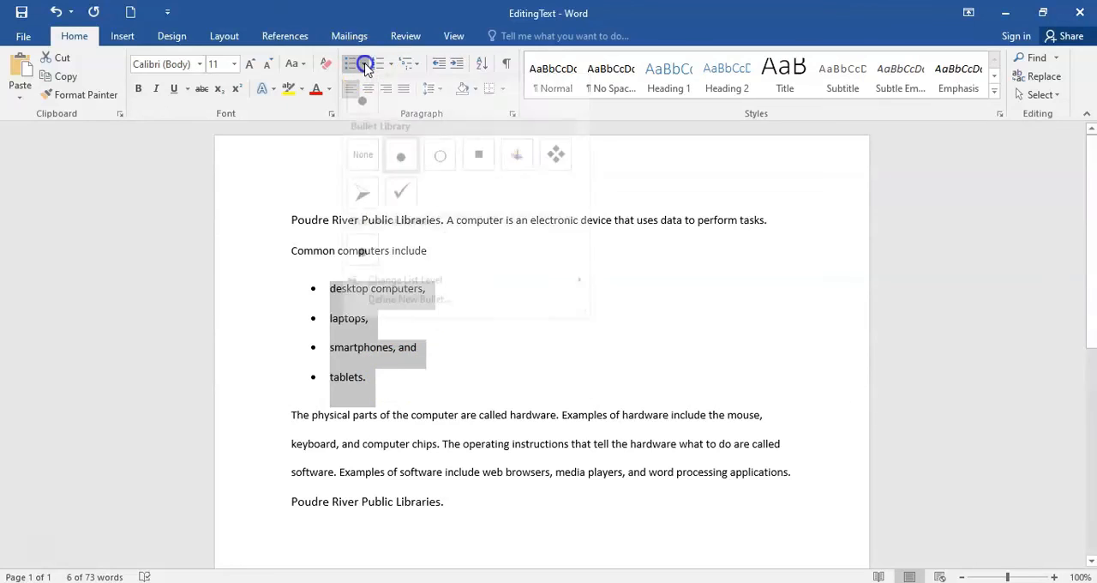
{"action": "left_click", "coordinate": [552, 167]}
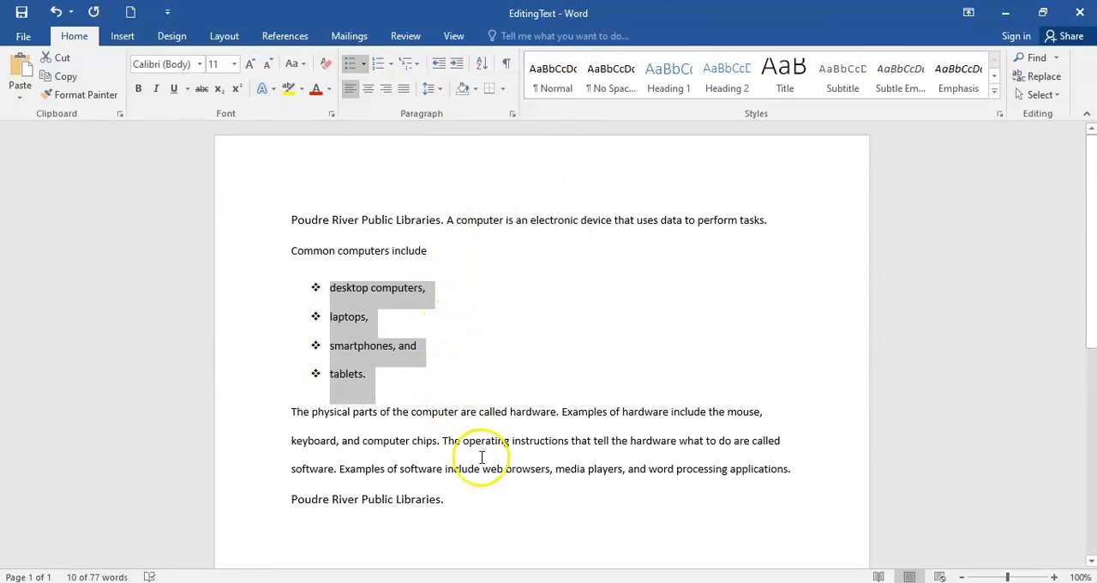
{"action": "left_click", "coordinate": [507, 520]}
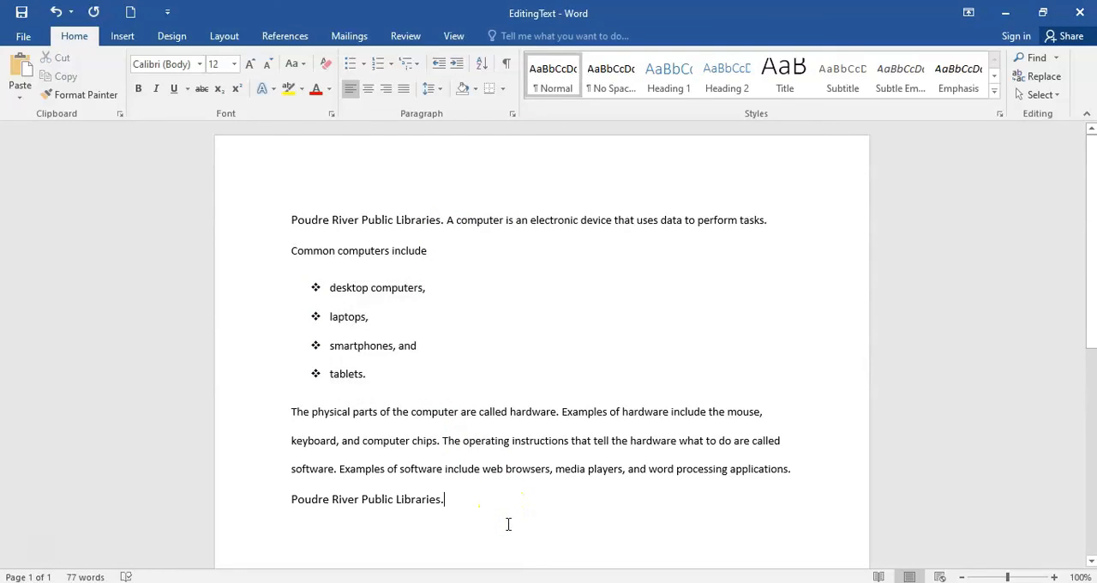